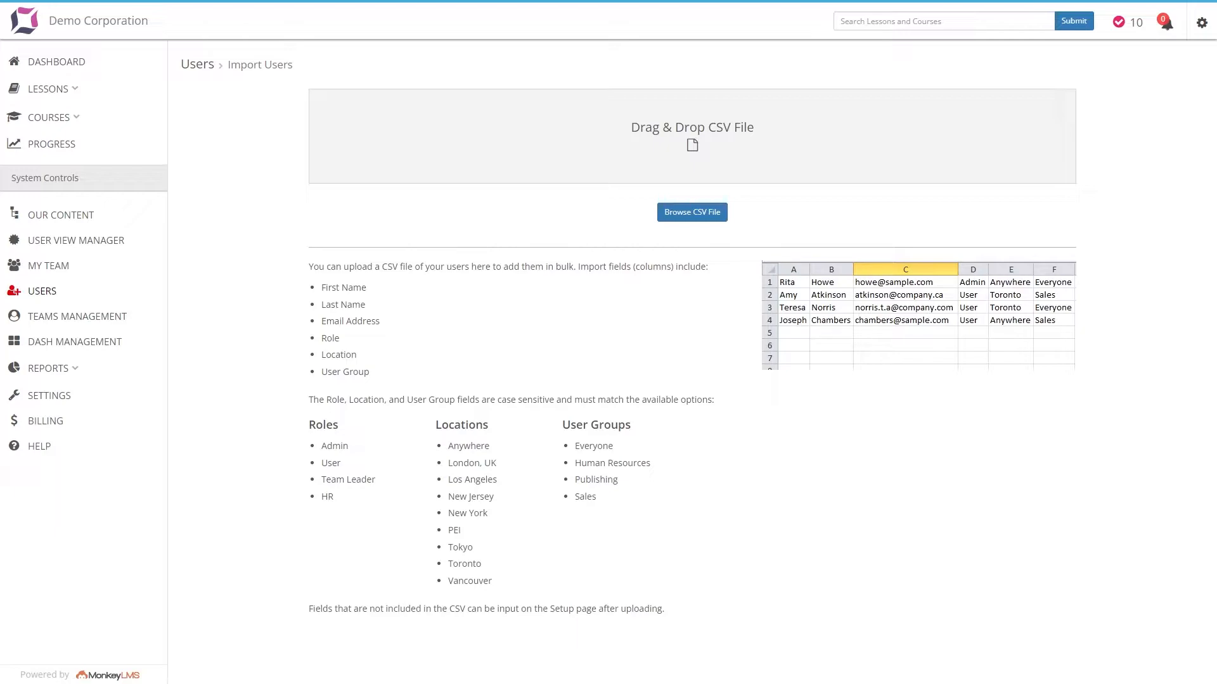
Upload the users CSV file for bulk import and fill in the third row's missing email address
drag(456, 216, 528, 135)
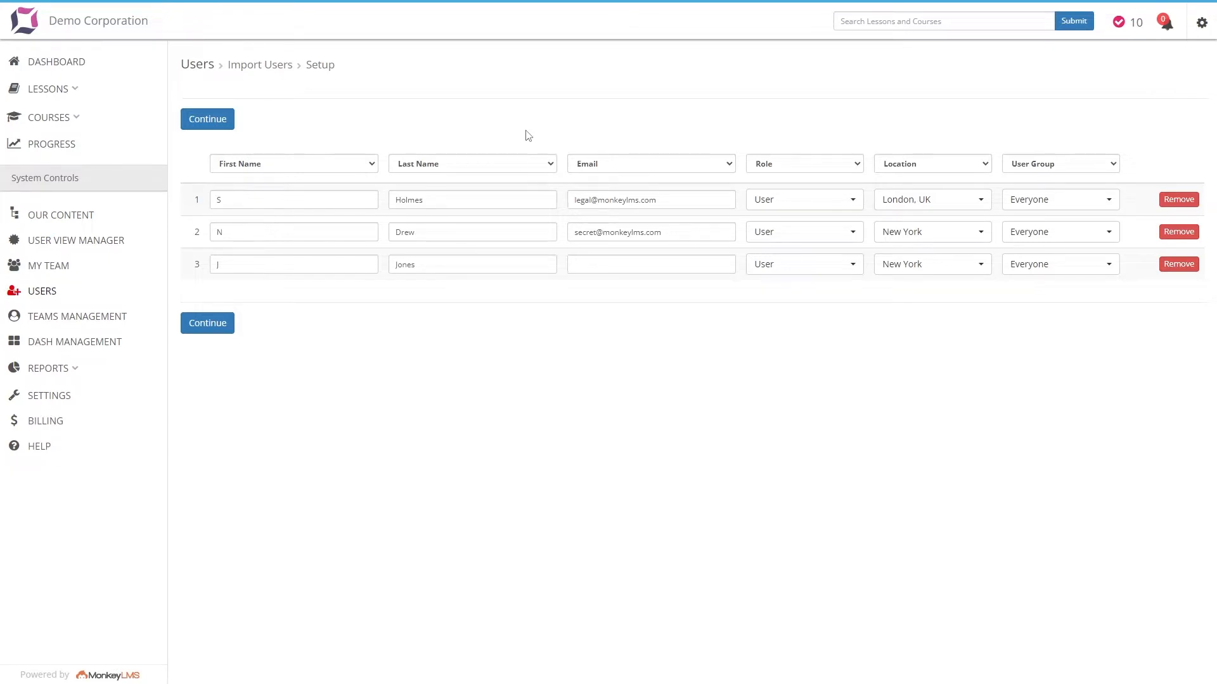
click(583, 265)
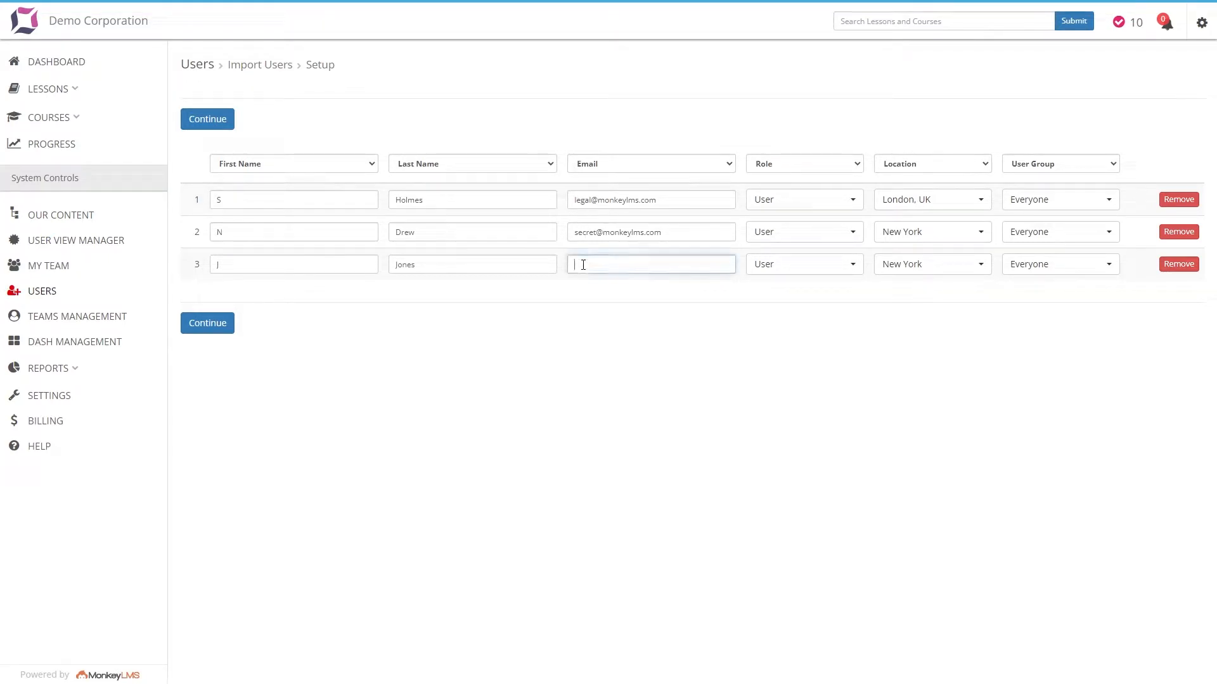
Set the role of the first user in the import setup table to Admin
click(806, 200)
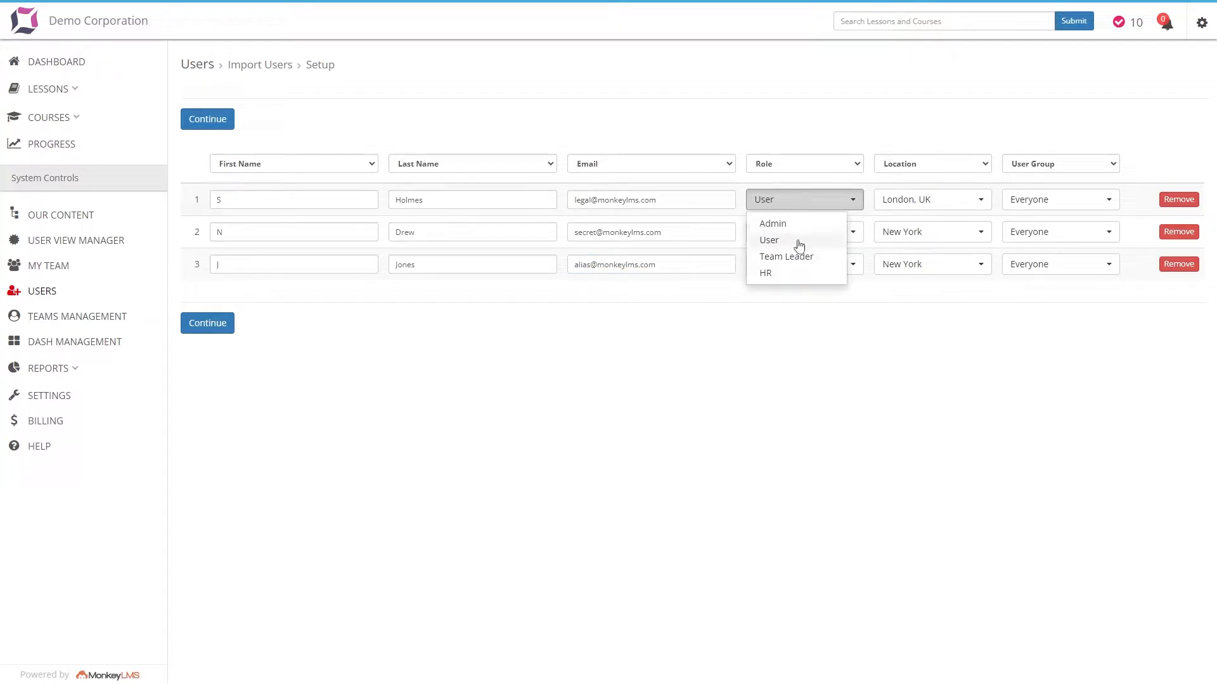
click(773, 224)
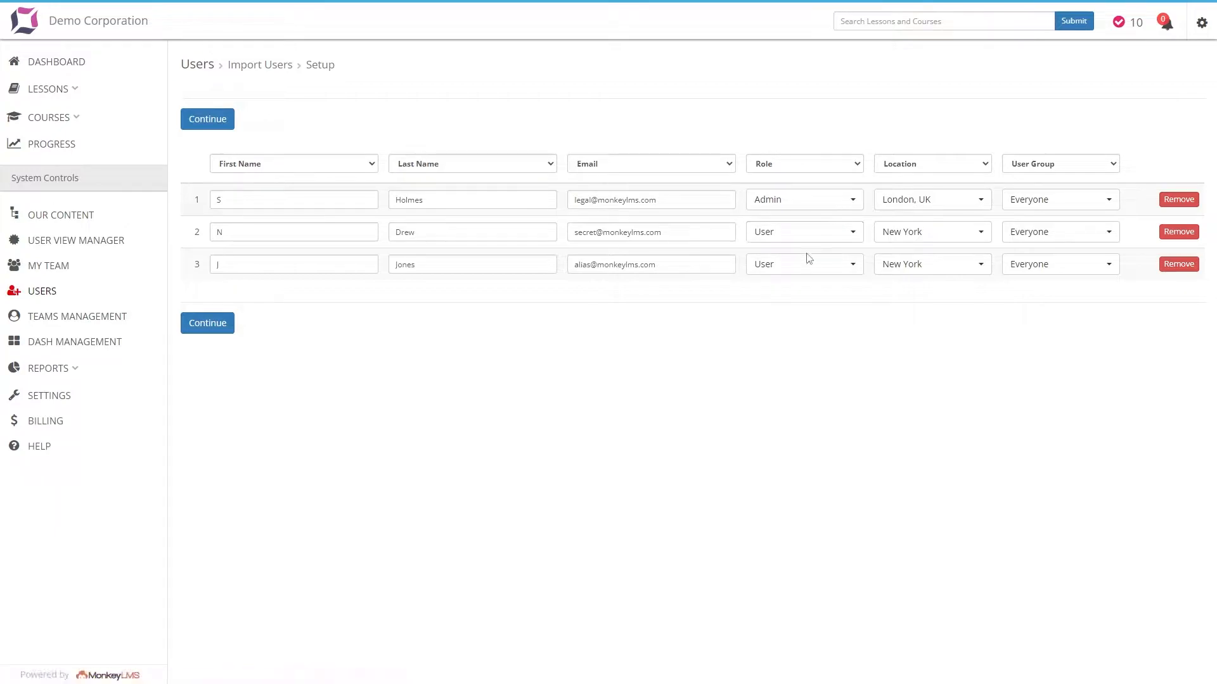
Switch the user group of the third and first rows to Human Resources and back to Everyone
click(1037, 273)
click(1045, 304)
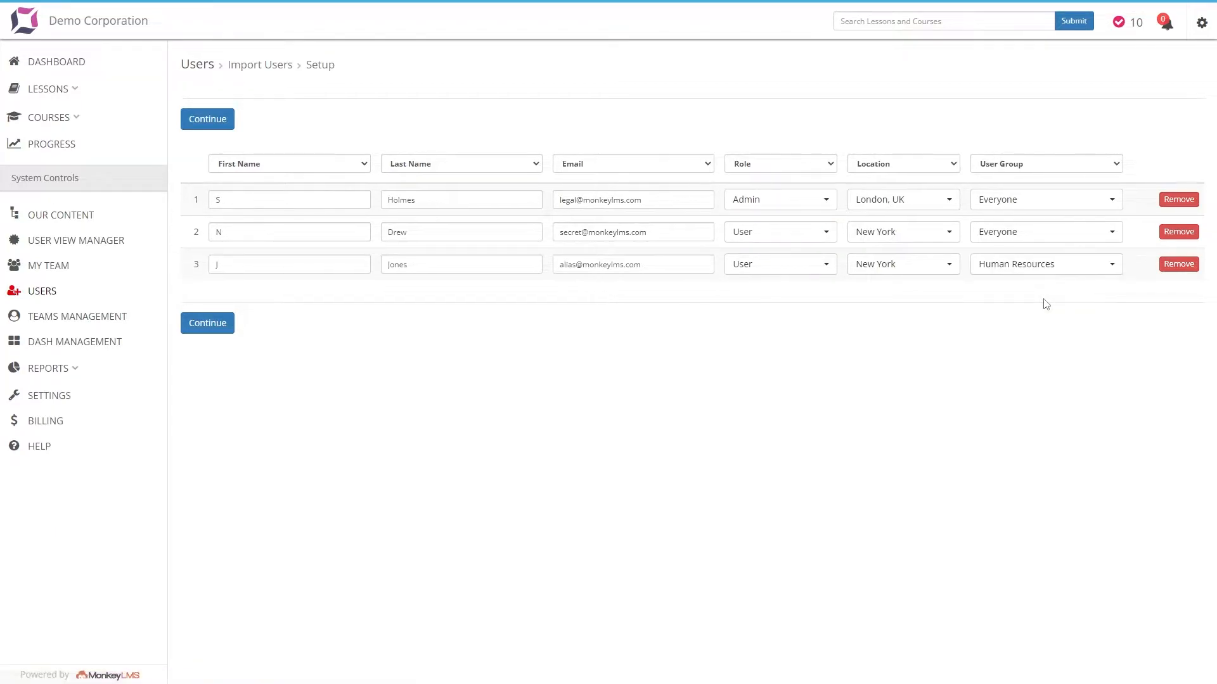
click(1009, 204)
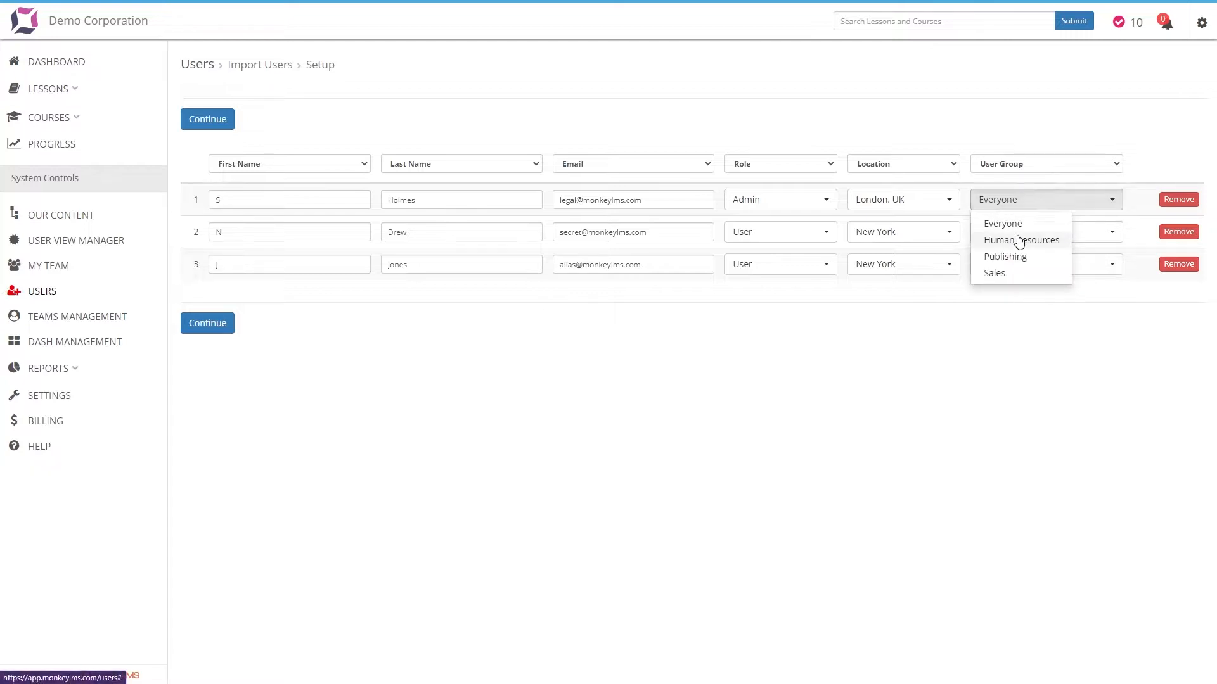
click(1019, 240)
click(1018, 202)
click(1010, 225)
click(1020, 271)
click(1022, 288)
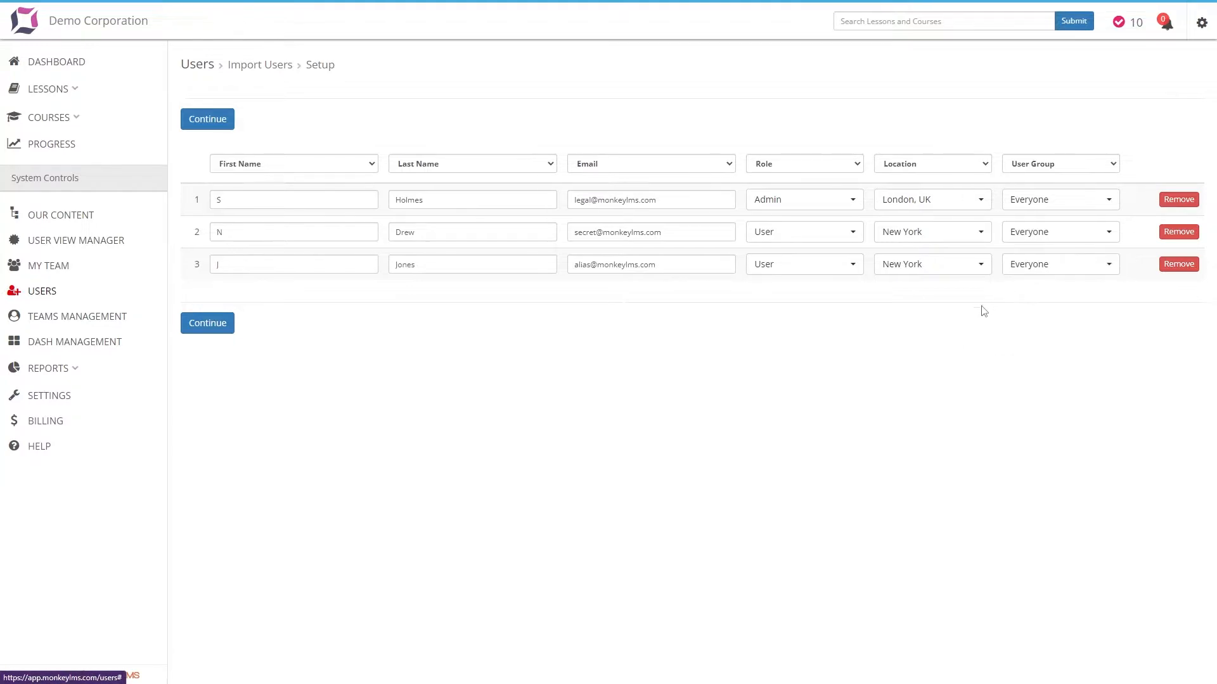
Remove the second row from the import setup and import the remaining users
click(1178, 232)
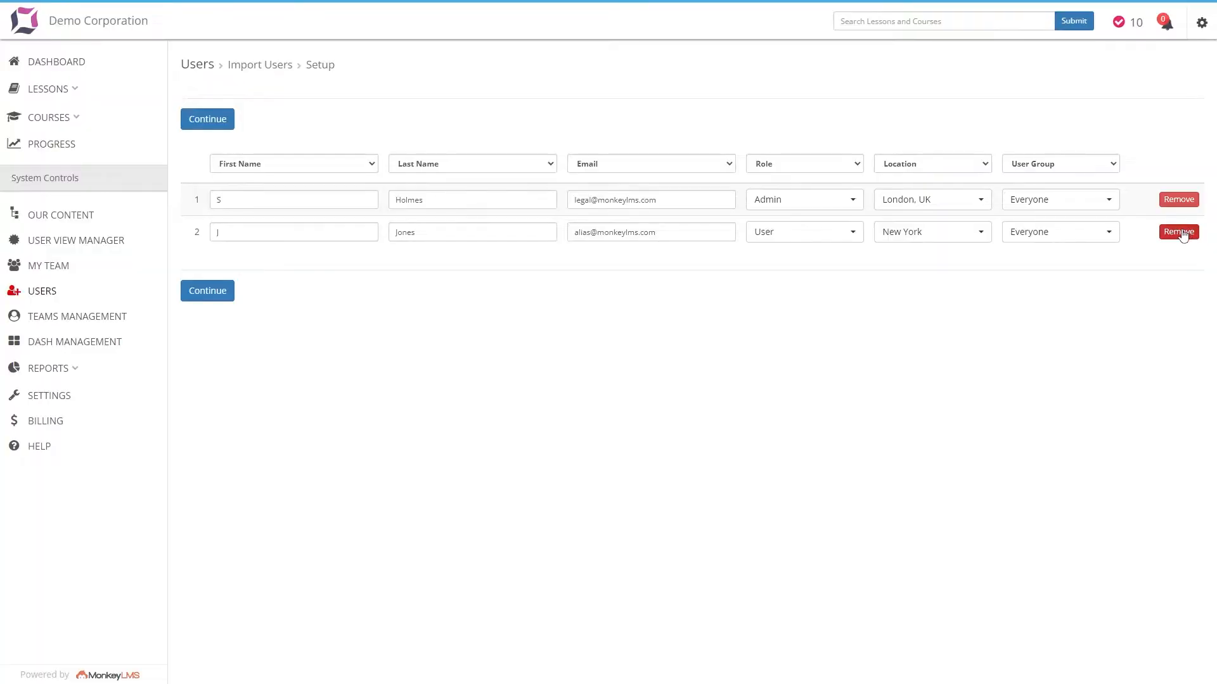
click(224, 298)
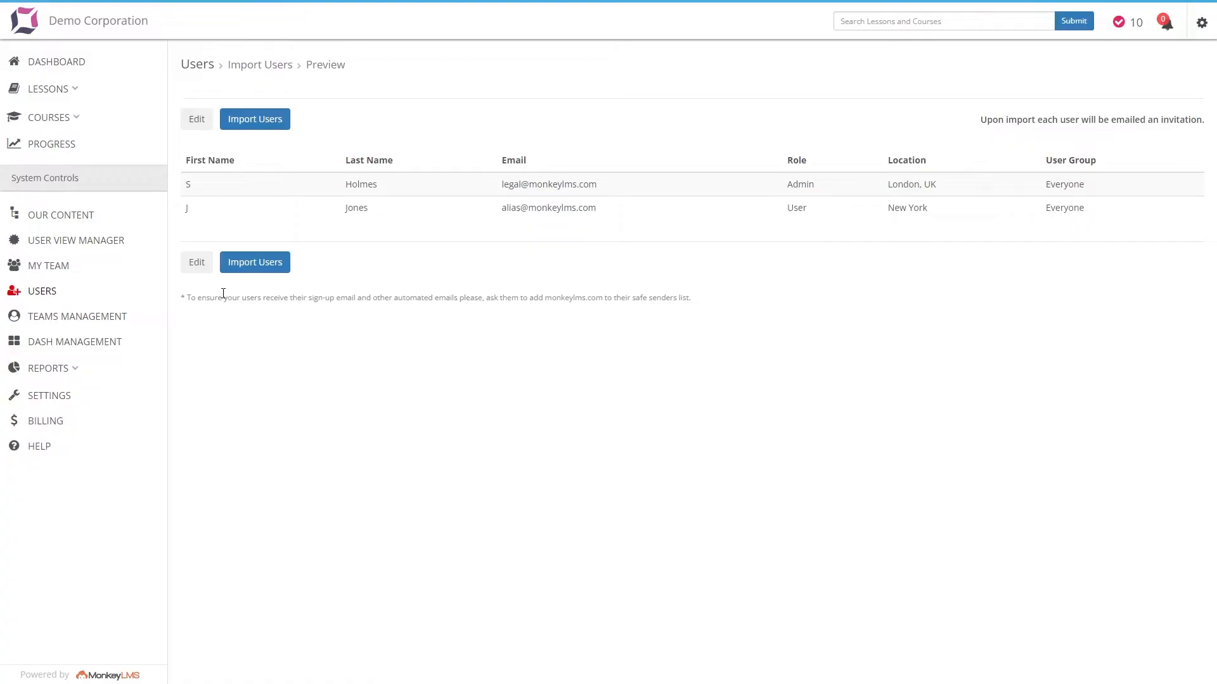
click(261, 271)
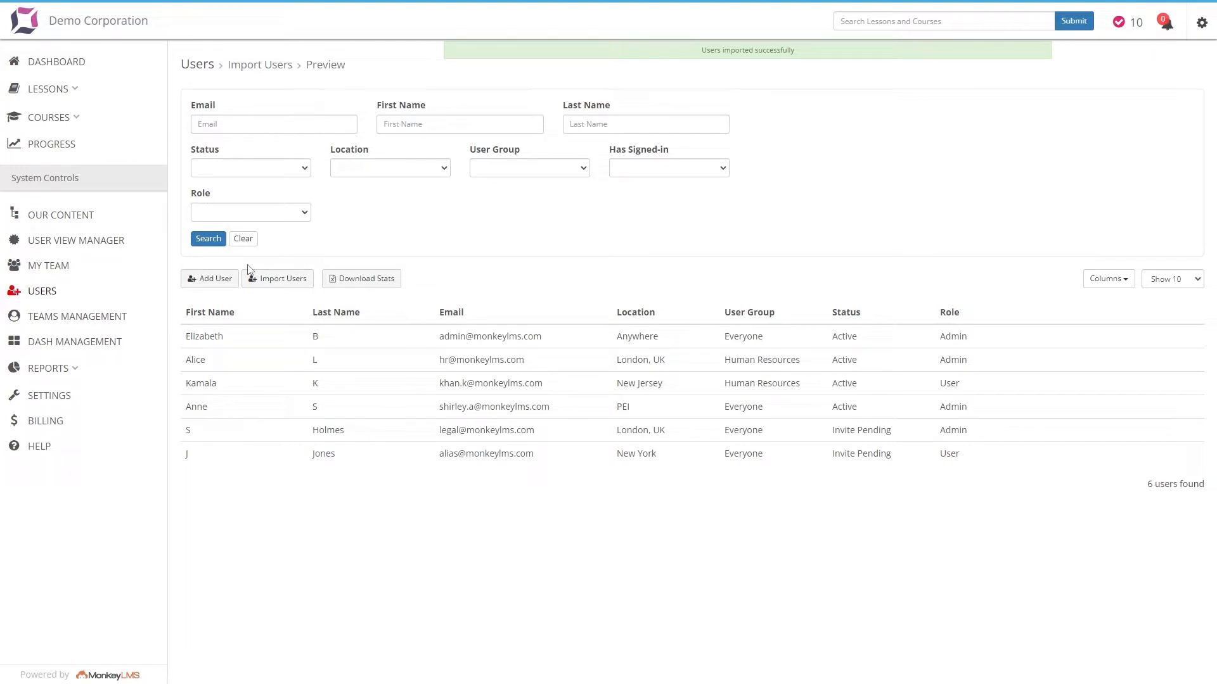
Start adding a single user and fill in the new user's first name, last name and email
click(211, 280)
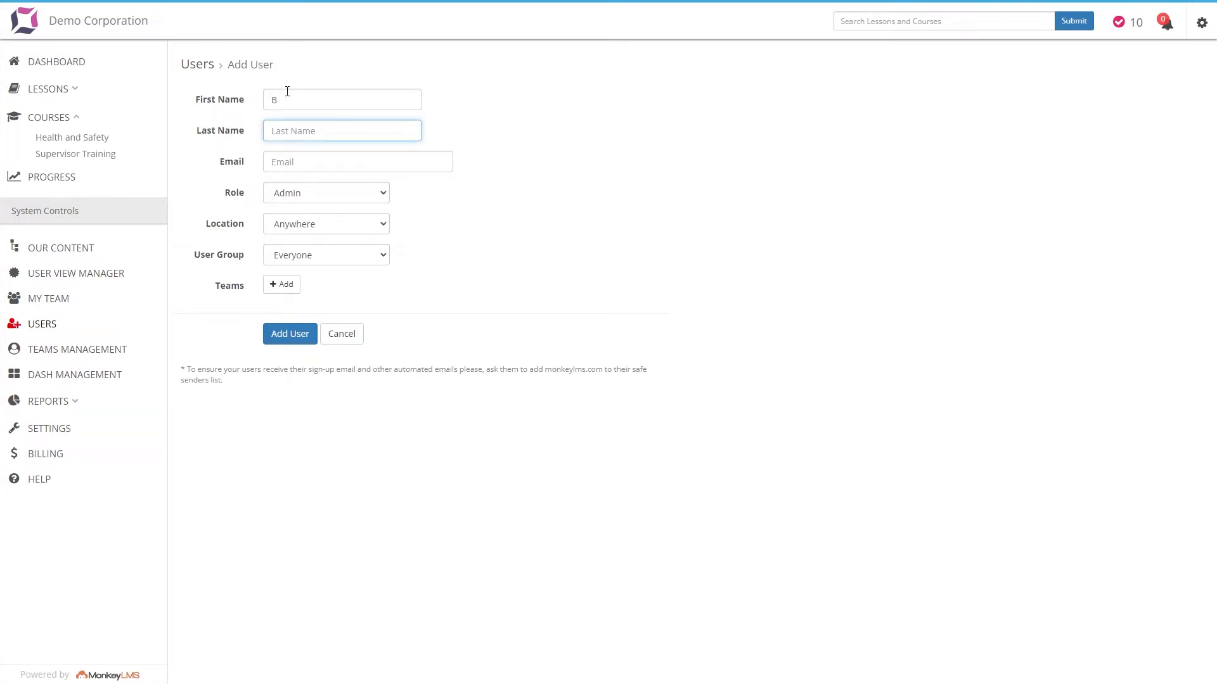
text(Belden)
key(Tab)
Choose the Admin role, Anywhere location and Everyone user group for the new user, and add a team entry
click(311, 192)
click(311, 192)
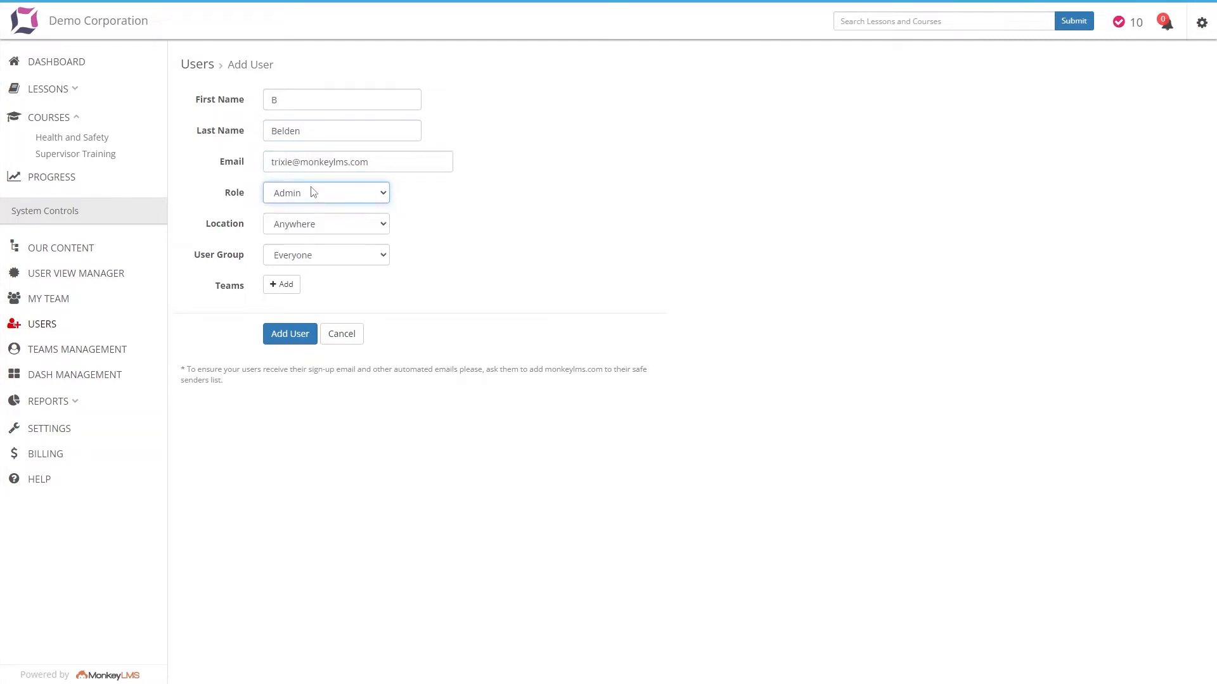
click(311, 232)
click(311, 239)
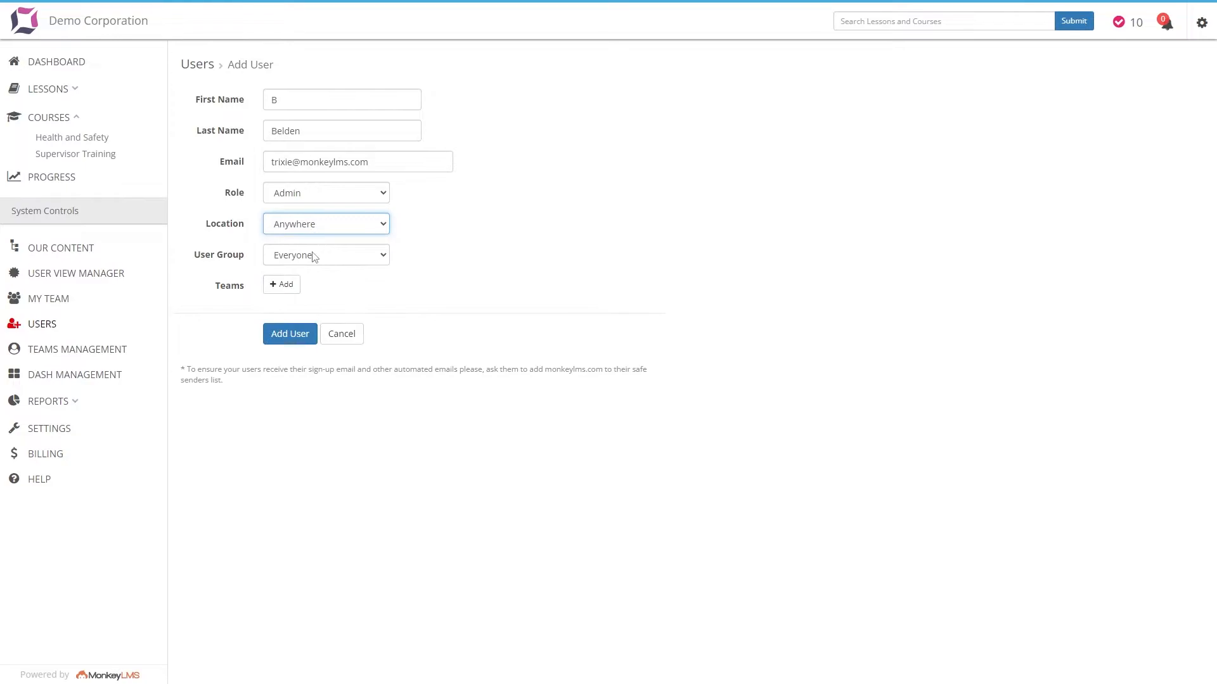
click(313, 256)
click(313, 256)
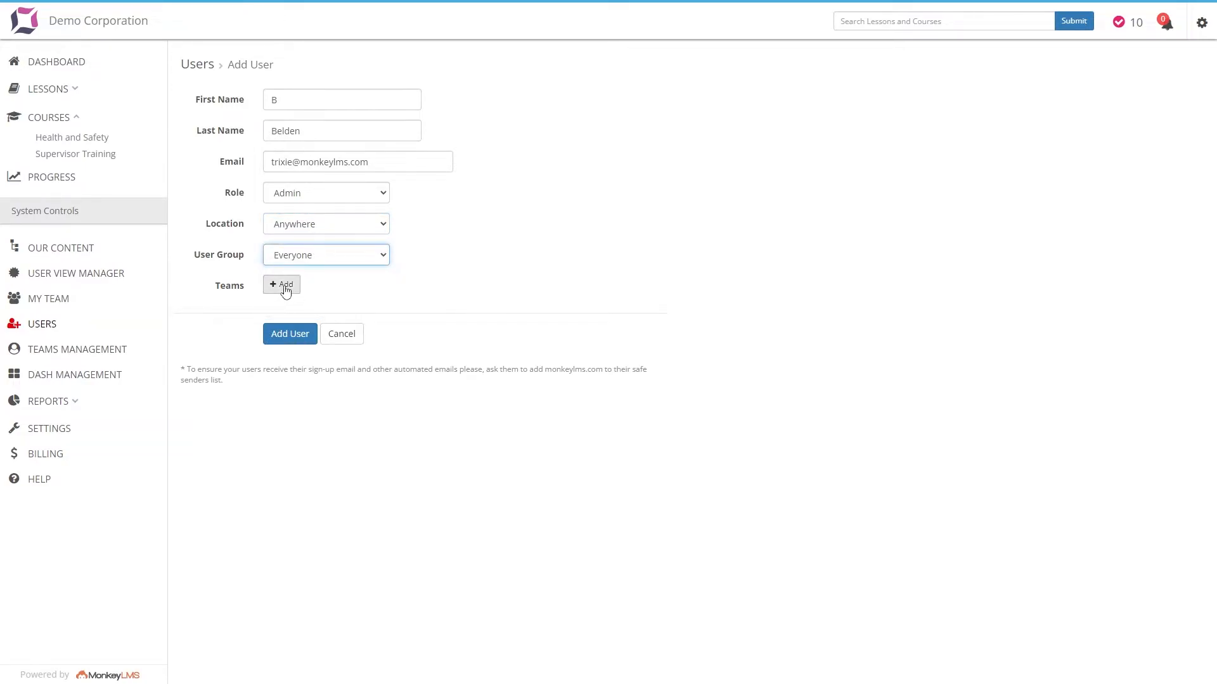
click(285, 289)
click(302, 315)
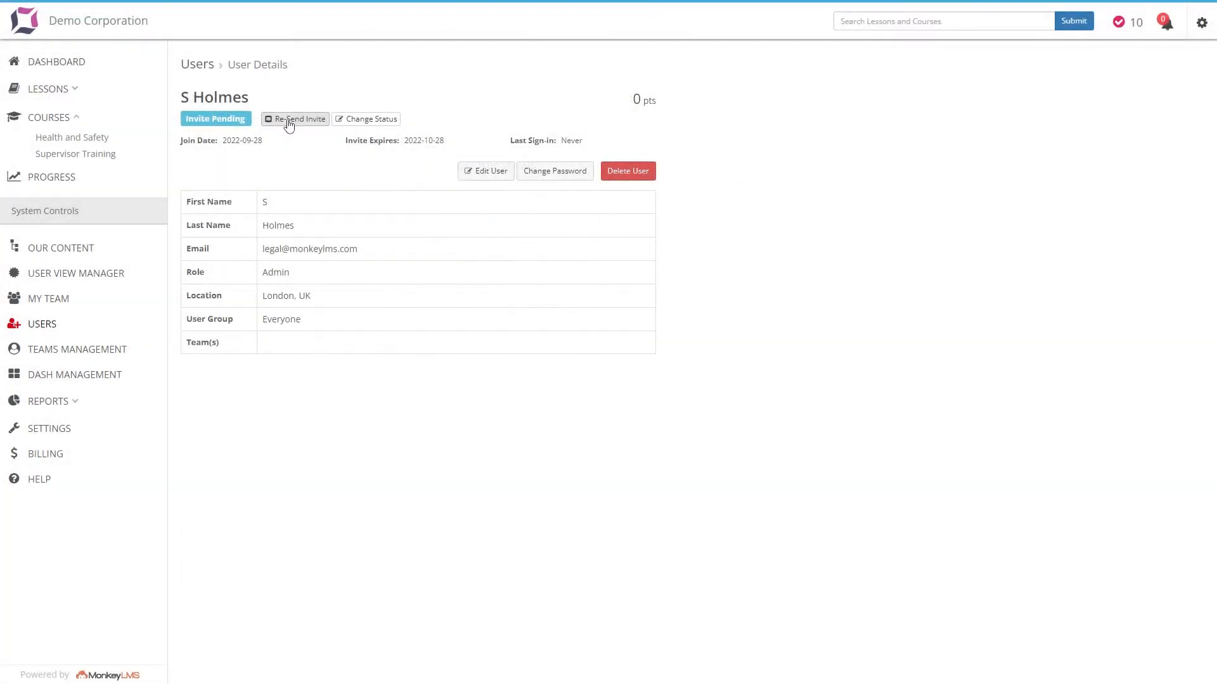
View the status options available for the opened PEI user's account, and run a search of the users list
click(287, 119)
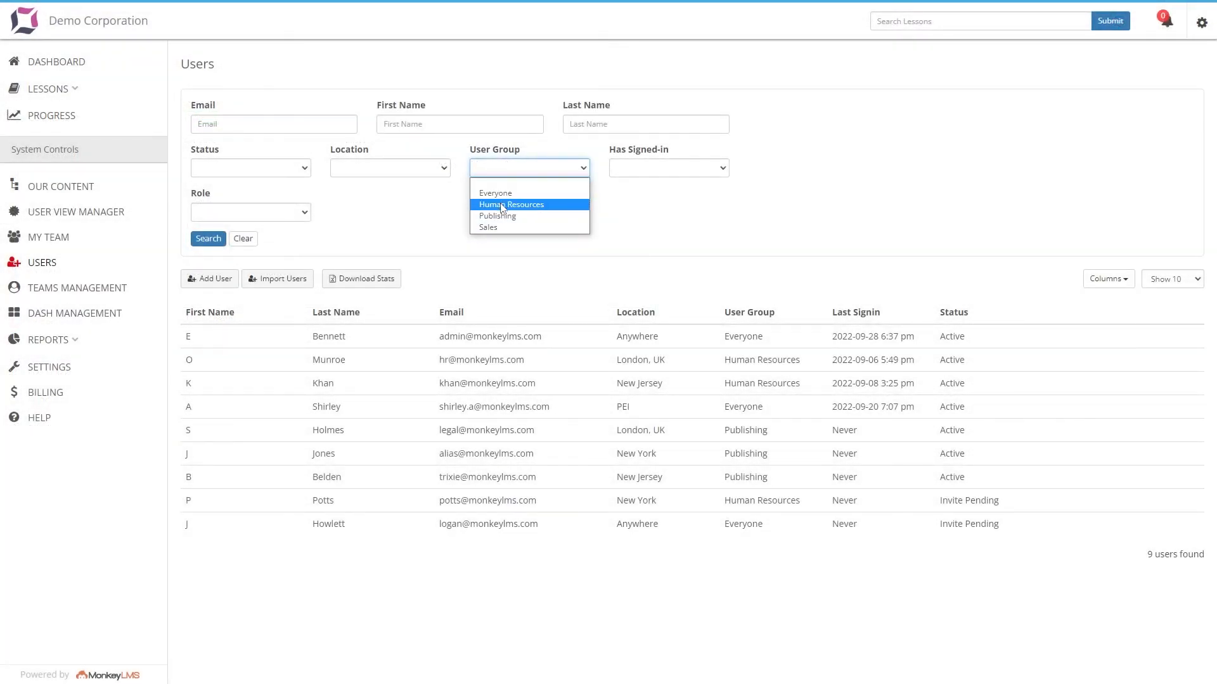
click(500, 202)
click(205, 240)
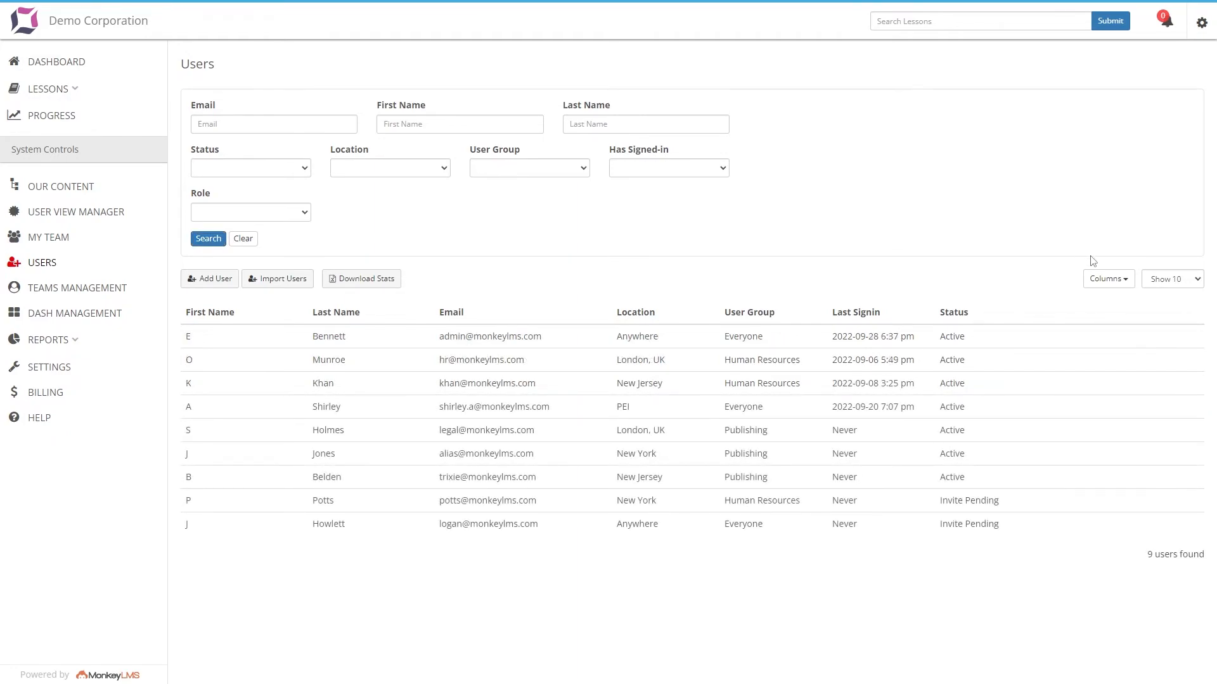
Replace the Last Signin column with the Role column in the users list
click(1110, 285)
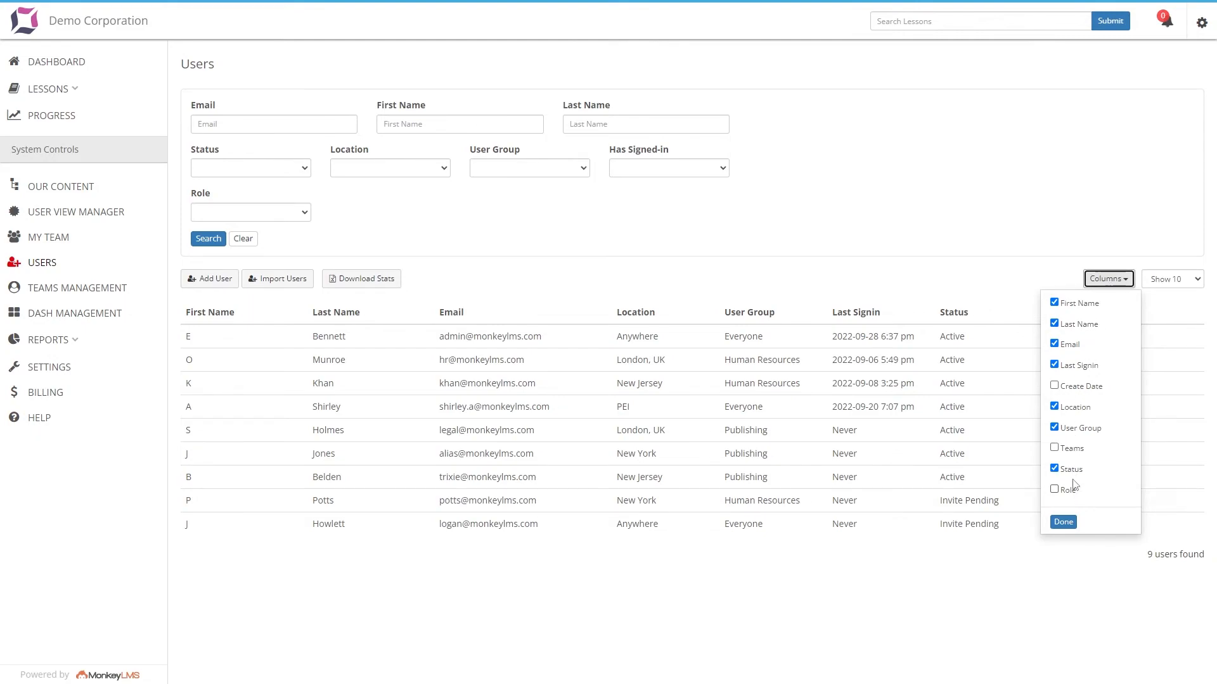
click(1078, 367)
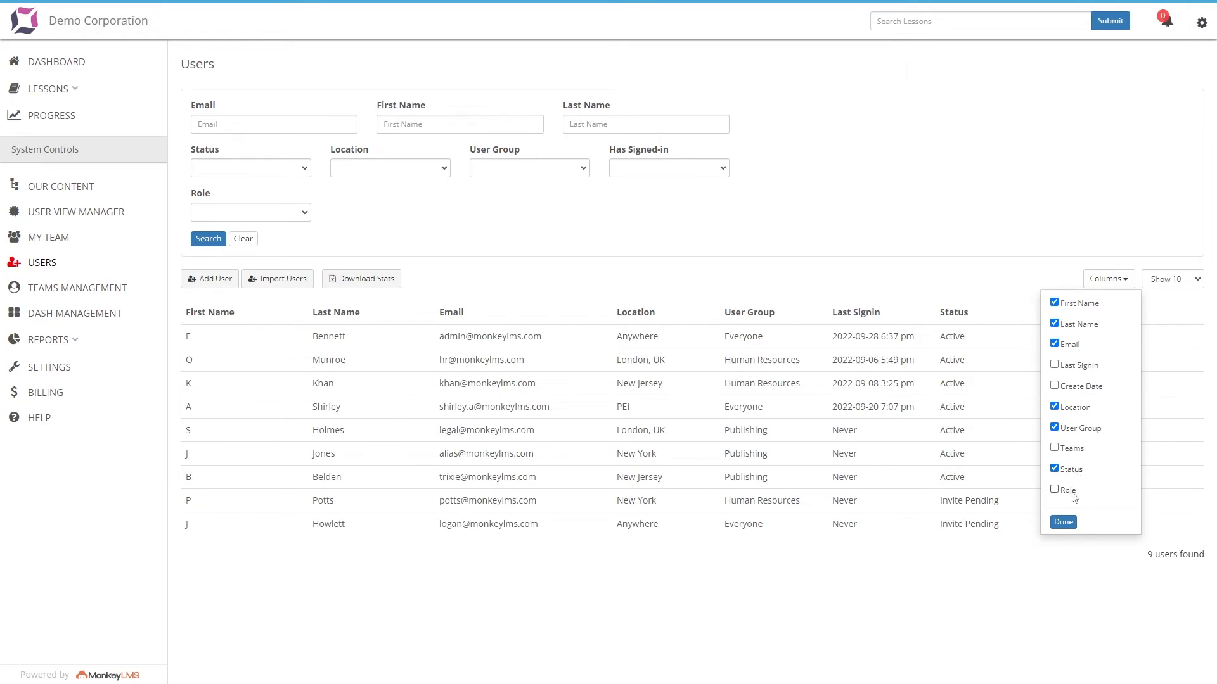
click(1070, 524)
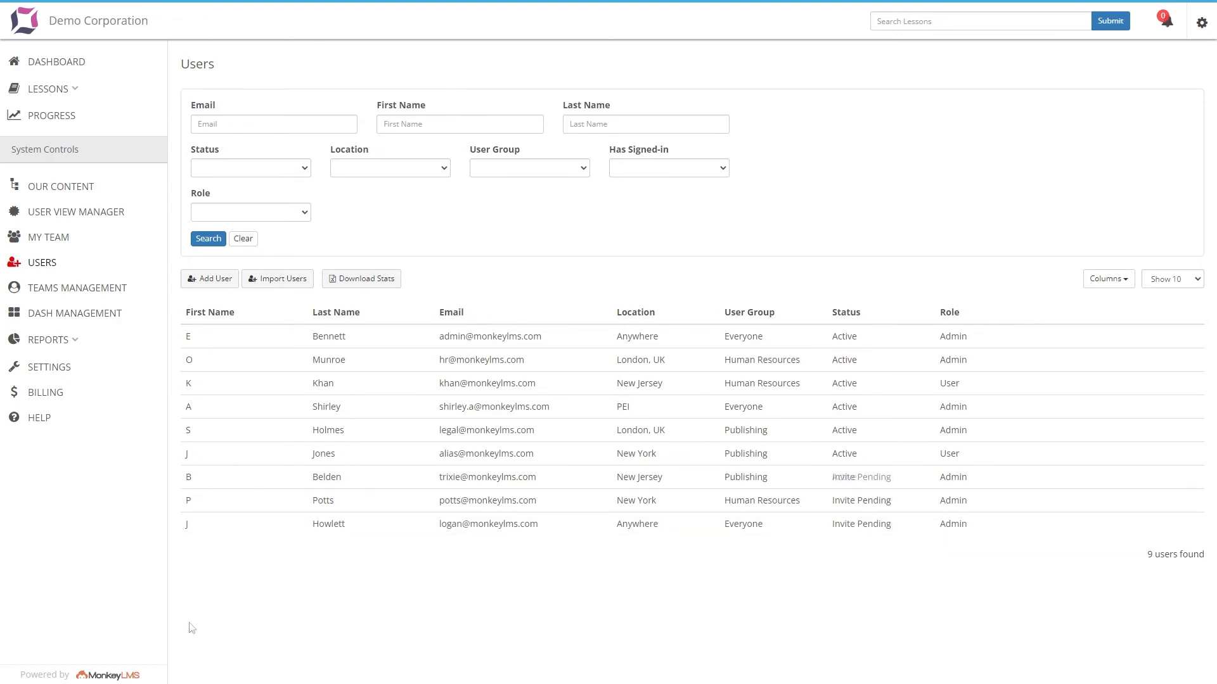
Edit the New Jersey user with the pending invite, setting the user group to Everyone, and save the changes
click(299, 482)
click(495, 172)
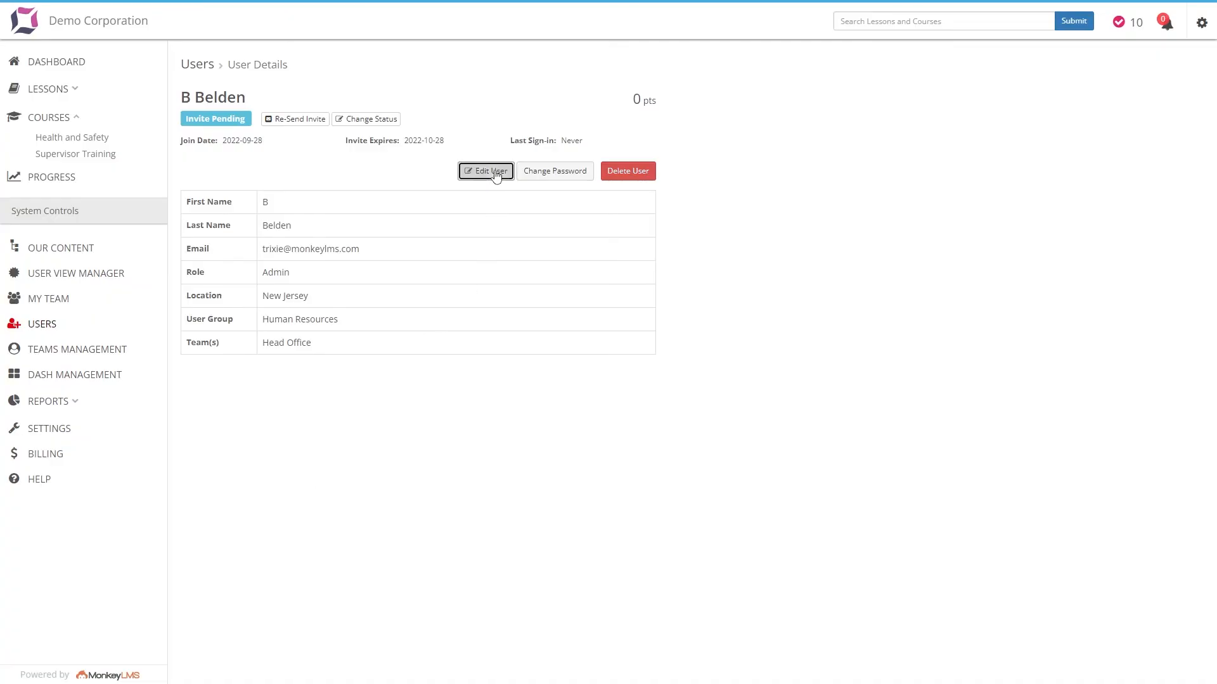
click(334, 293)
click(332, 302)
click(334, 261)
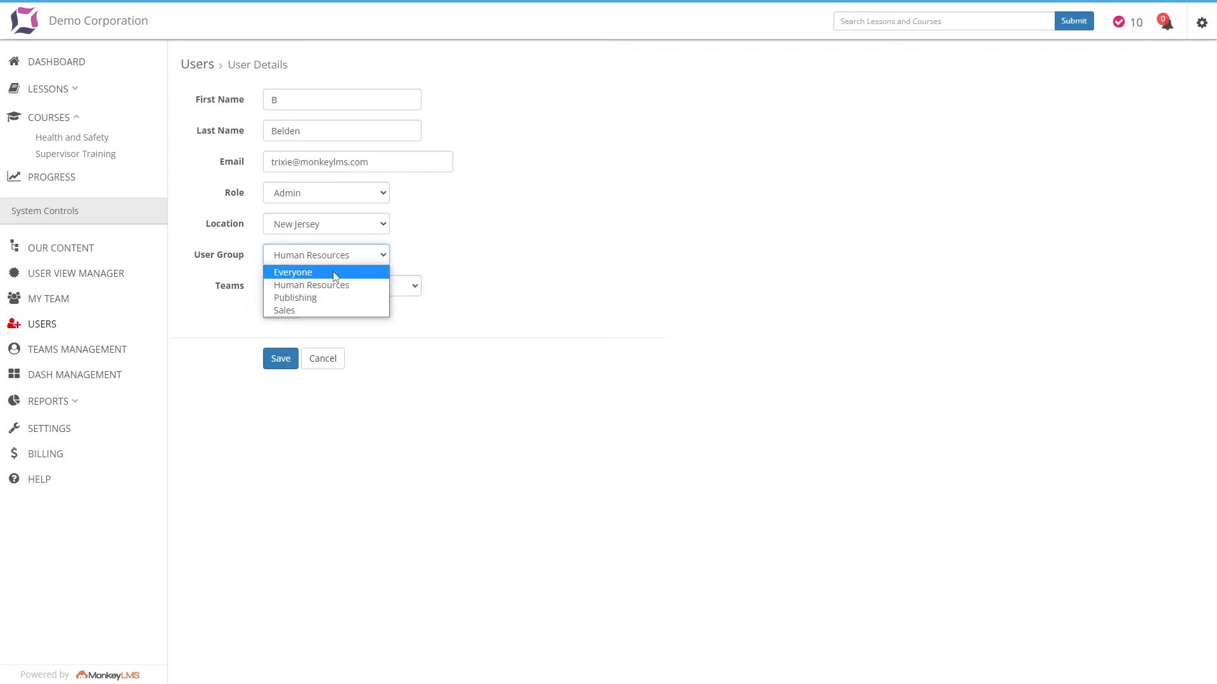
click(333, 271)
click(278, 361)
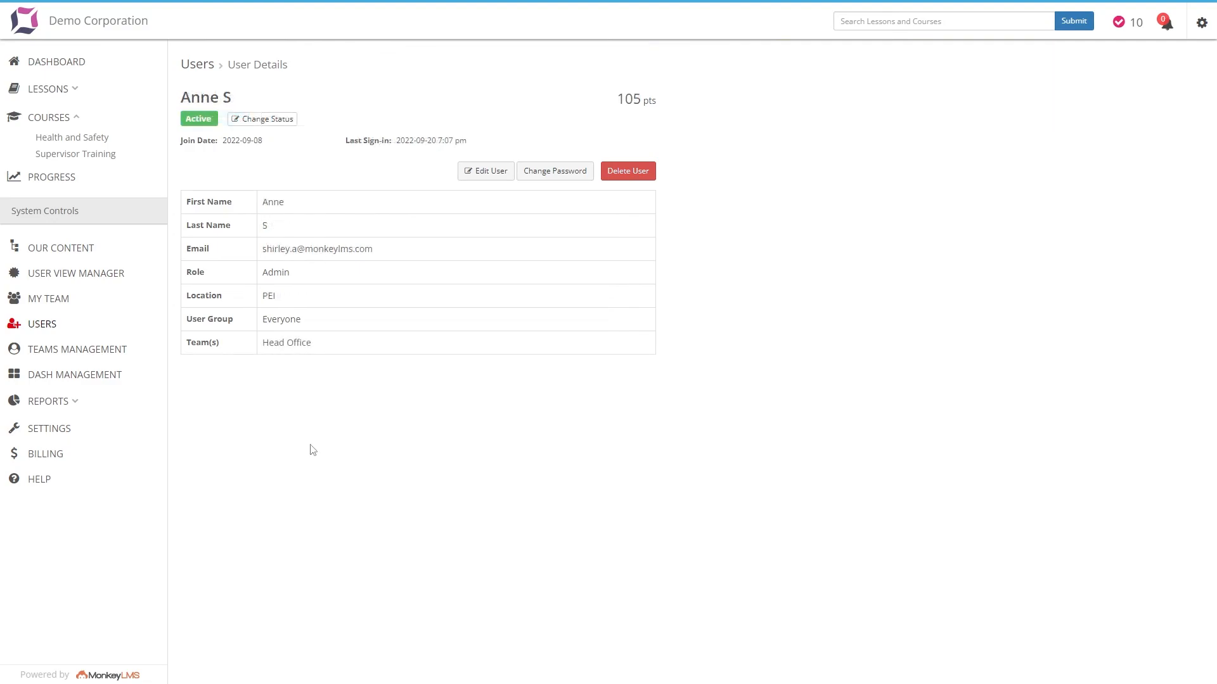
Delete the opened PEI user's account
click(617, 171)
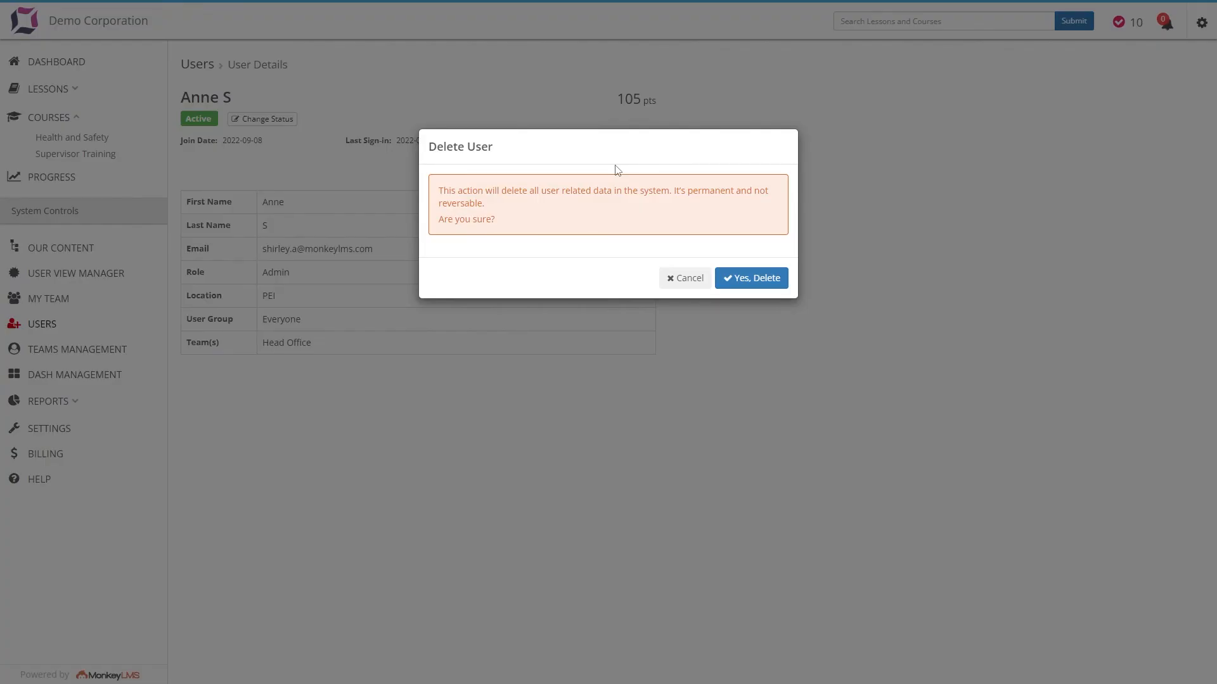